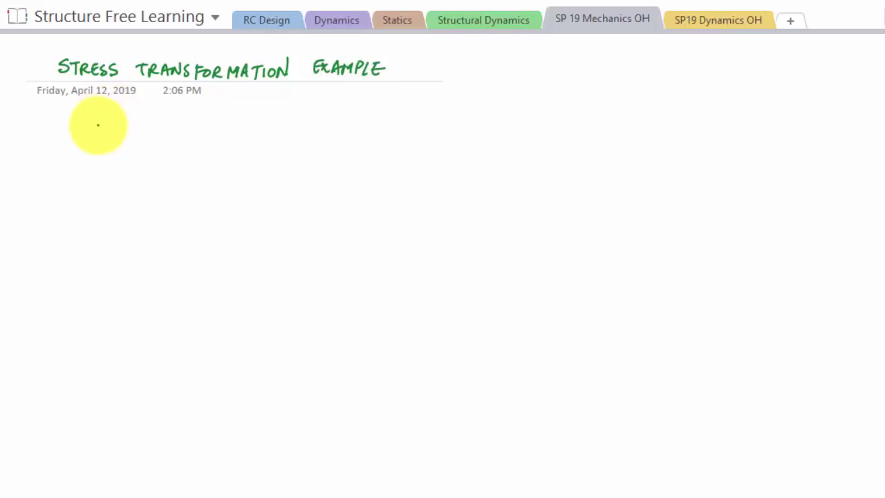
Handwrite 'GIVEN: STATE OF STRESS' in green below the date, then begin 'FIND' in blue.
mouse_move(102, 122)
left_mouse_down()
mouse_move(96, 130)
mouse_move(191, 133)
left_mouse_up()
left_click(149, 125)
left_click(149, 129)
left_click_drag(184, 123, 244, 132)
mouse_move(253, 125)
left_mouse_down()
mouse_move(252, 133)
mouse_move(261, 125)
left_mouse_up()
left_click_drag(253, 129, 288, 124)
mouse_move(283, 124)
left_mouse_down()
mouse_move(284, 133)
mouse_move(298, 132)
left_mouse_up()
left_click_drag(300, 125, 311, 133)
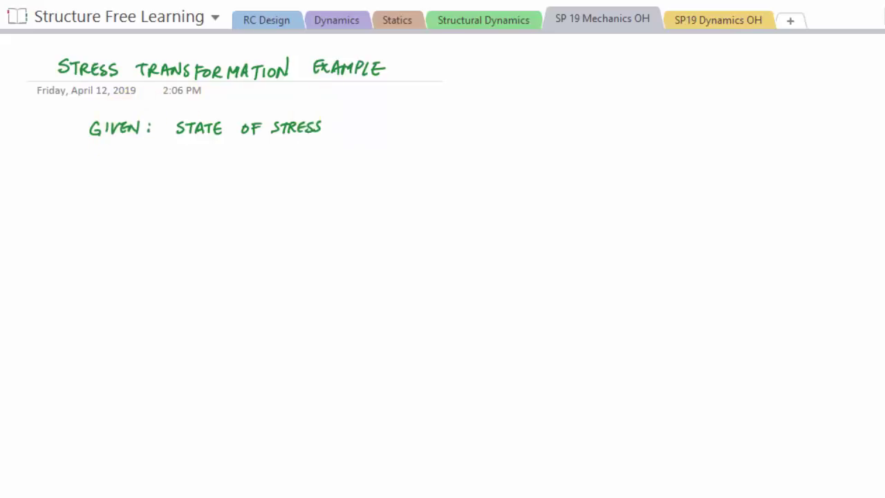
left_click_drag(92, 160, 132, 171)
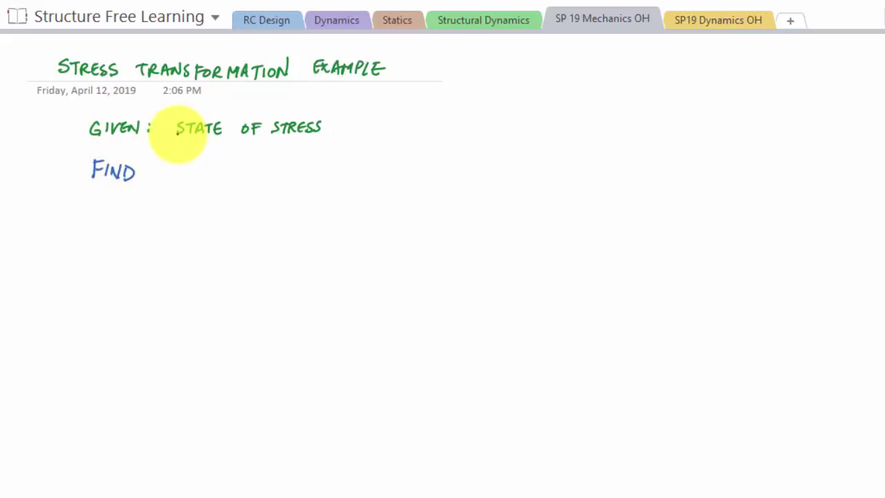
Complete the blue line 'FIND: STATE OF STRESS @ θ = 40° CLOCKWISE'.
left_click(149, 168)
left_click(149, 175)
mouse_move(187, 167)
left_mouse_down()
mouse_move(288, 158)
mouse_move(288, 166)
mouse_move(310, 160)
mouse_move(316, 172)
mouse_move(406, 164)
mouse_move(425, 152)
left_mouse_up()
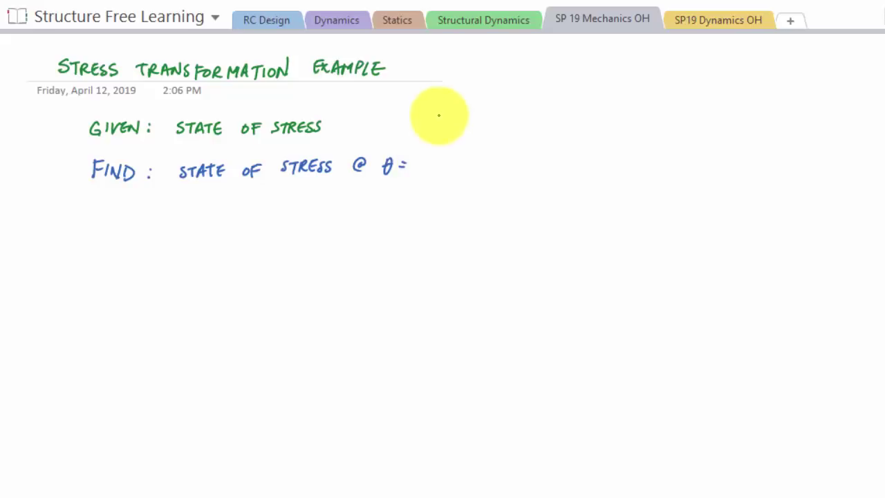
mouse_move(417, 164)
left_mouse_down()
mouse_move(449, 155)
mouse_move(491, 165)
mouse_move(533, 164)
left_mouse_up()
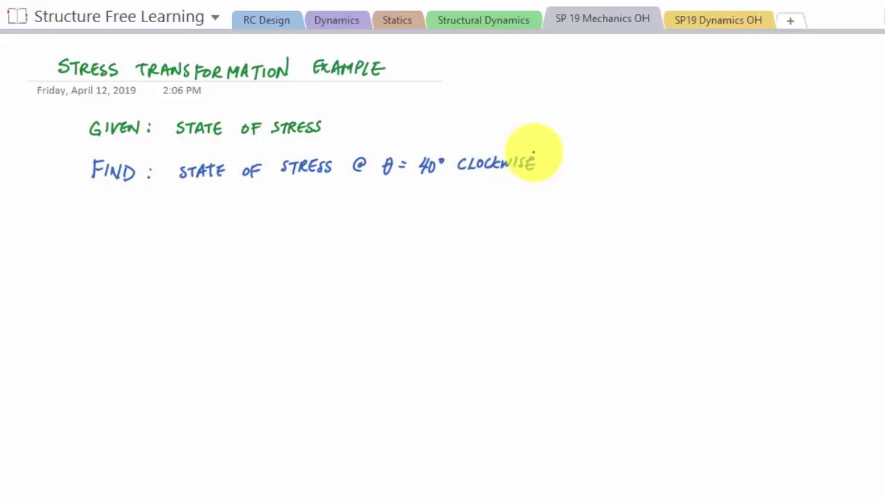
Begin the green step heading '(i) SCHE…' below the FIND line.
left_click_drag(81, 223, 78, 242)
mouse_move(89, 227)
left_mouse_down()
mouse_move(90, 239)
mouse_move(100, 240)
left_mouse_up()
left_click_drag(136, 226, 130, 238)
left_click_drag(148, 228, 145, 238)
left_click_drag(150, 227, 156, 238)
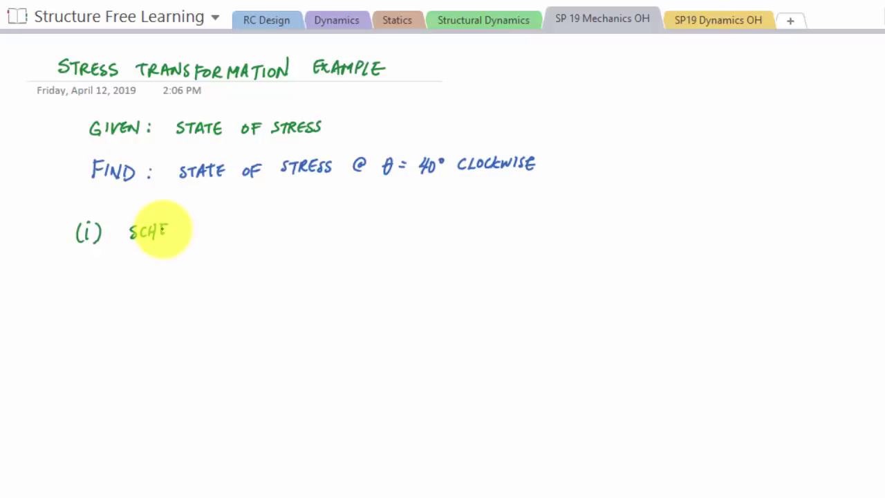
Finish the heading as 'SCHEMATIC, DEFINE COOR SYS', undoing the stray strokes, and brace it underneath.
mouse_move(163, 225)
left_mouse_down()
mouse_move(211, 223)
mouse_move(229, 239)
left_mouse_up()
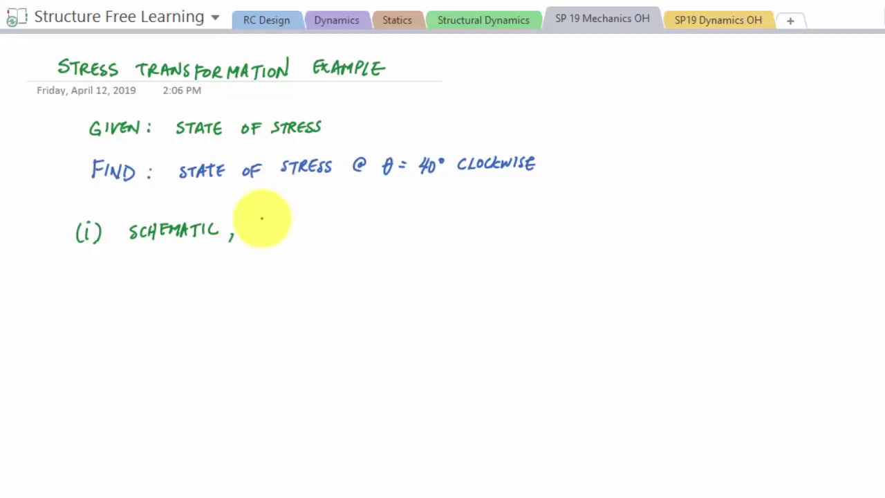
left_click_drag(255, 233, 265, 226)
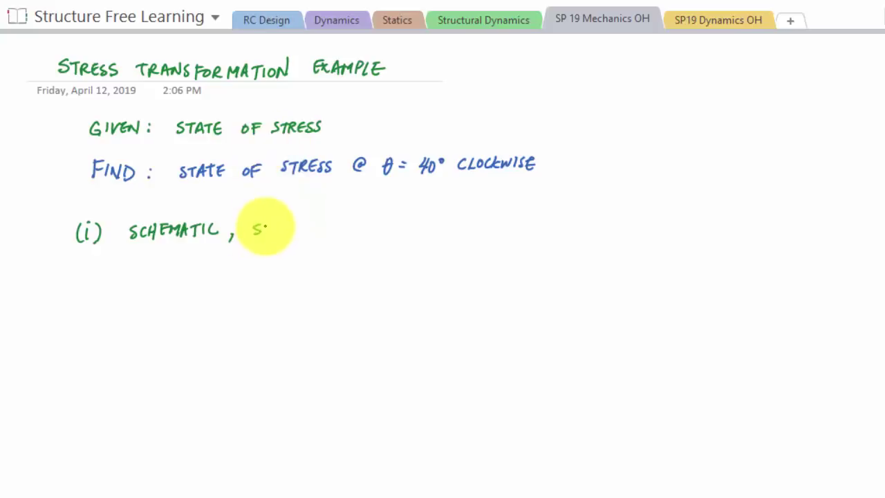
key("ctrl+z")
key("ctrl+z")
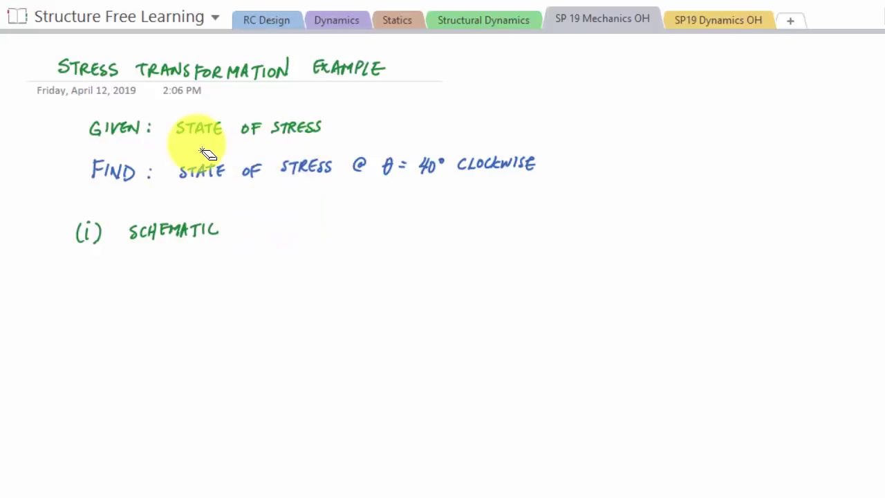
mouse_move(231, 221)
left_mouse_down()
mouse_move(229, 234)
mouse_move(263, 217)
mouse_move(338, 211)
mouse_move(389, 240)
mouse_move(448, 236)
left_mouse_up()
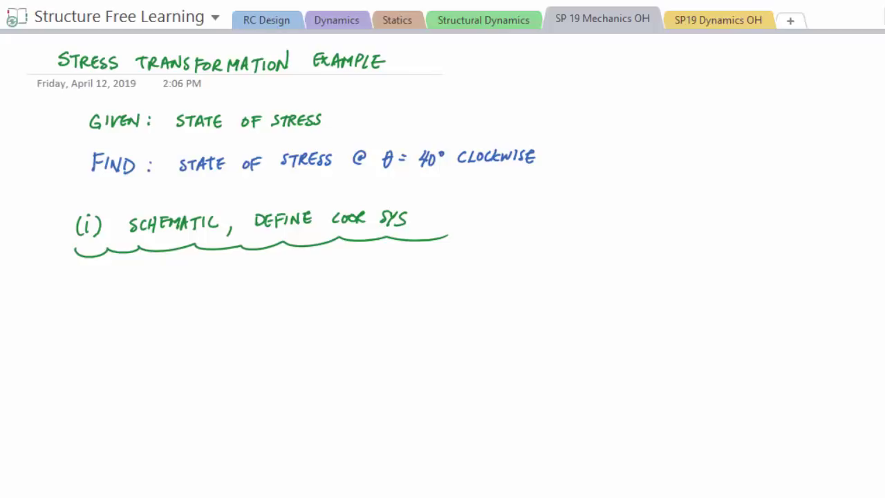
Draw the square element with a 45 MPa right-face arrow and a top arrow labelled 60 MPa.
left_click_drag(146, 318, 225, 391)
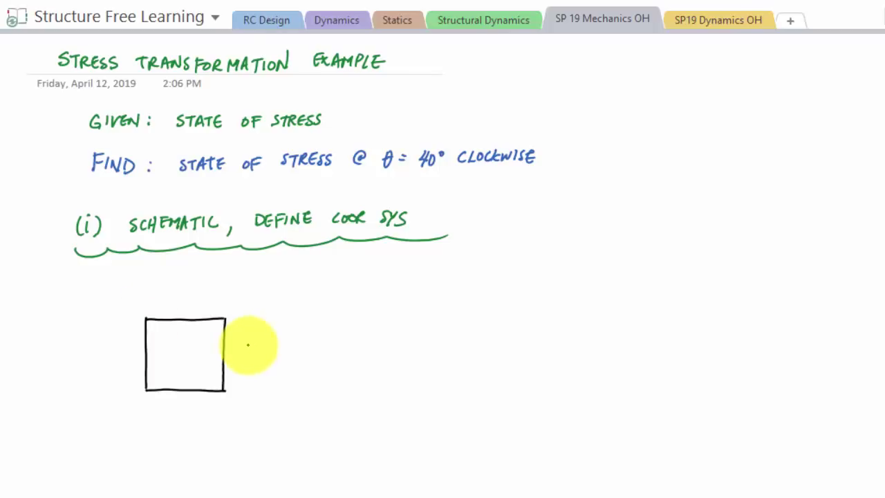
left_click_drag(238, 348, 360, 354)
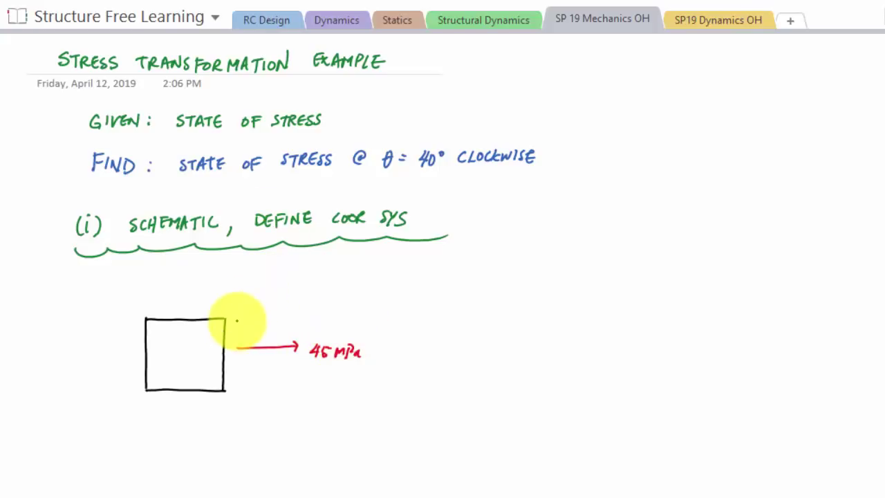
mouse_move(237, 318)
left_mouse_down()
mouse_move(237, 354)
mouse_move(240, 323)
left_mouse_up()
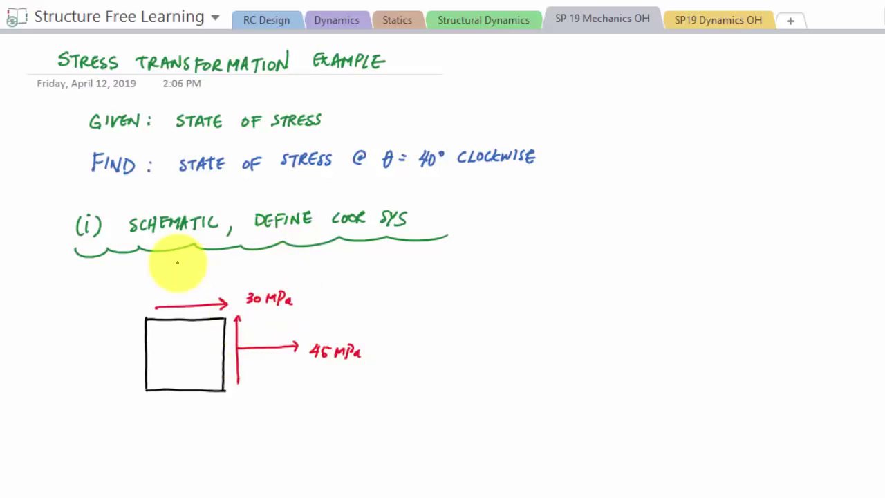
mouse_move(188, 309)
left_mouse_down()
mouse_move(187, 280)
mouse_move(217, 276)
left_mouse_up()
left_click_drag(181, 304, 193, 305)
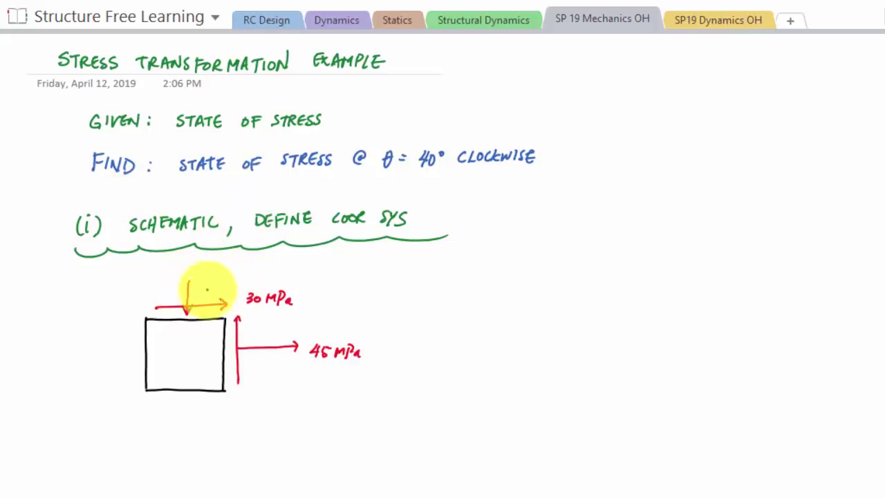
left_click_drag(205, 267, 244, 271)
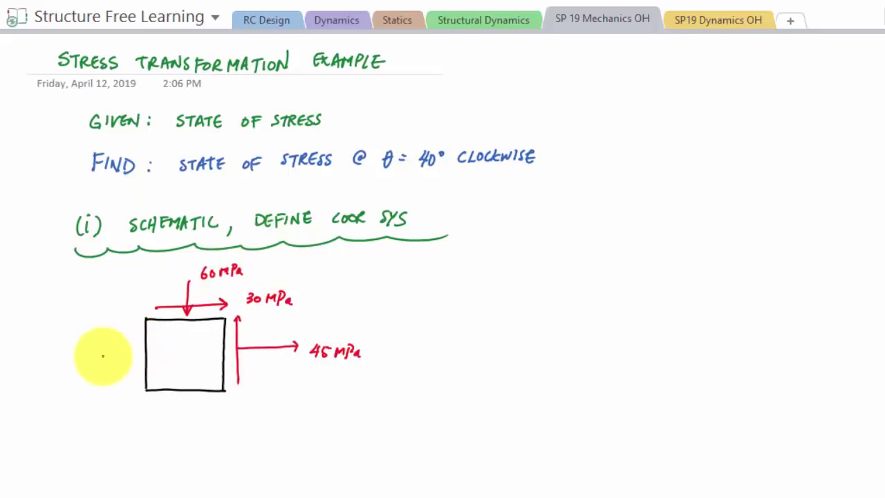
Add the red normal and shear arrows on the left and bottom faces.
mouse_move(76, 357)
left_mouse_down()
mouse_move(129, 355)
mouse_move(84, 362)
left_mouse_up()
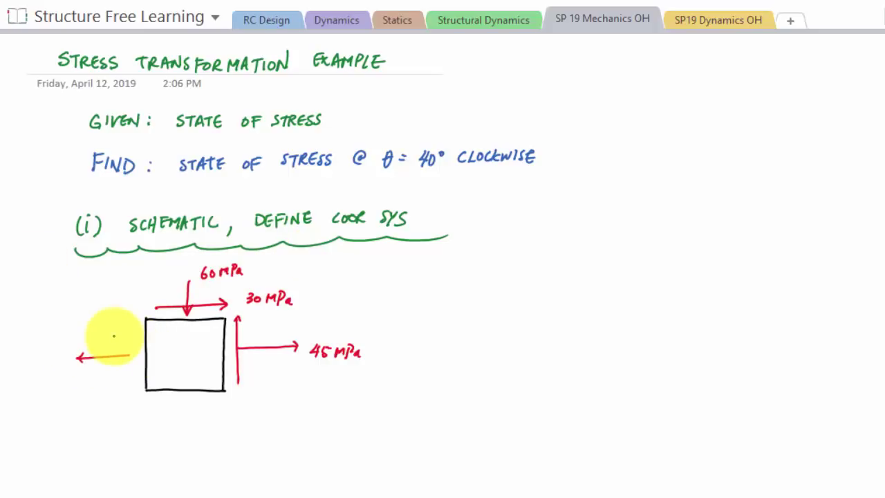
mouse_move(139, 329)
left_mouse_down()
mouse_move(138, 385)
mouse_move(209, 395)
left_mouse_up()
left_click_drag(154, 406, 152, 396)
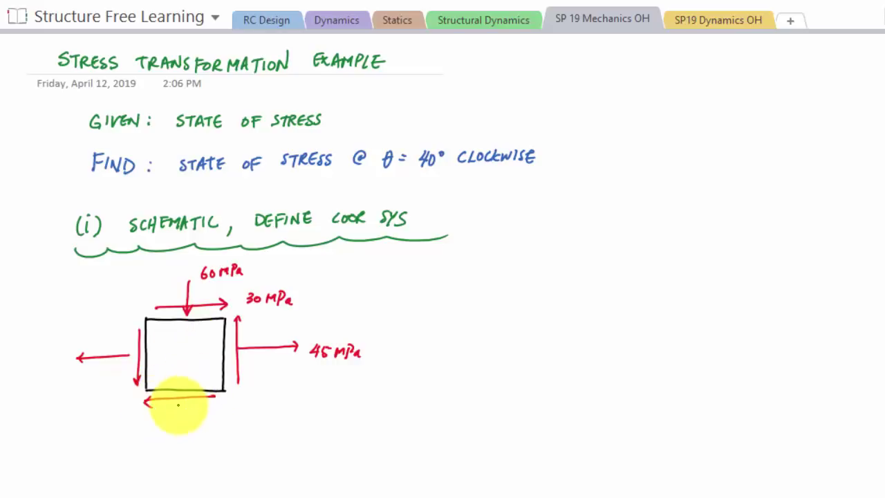
mouse_move(178, 437)
left_mouse_down()
mouse_move(178, 404)
mouse_move(184, 411)
left_mouse_up()
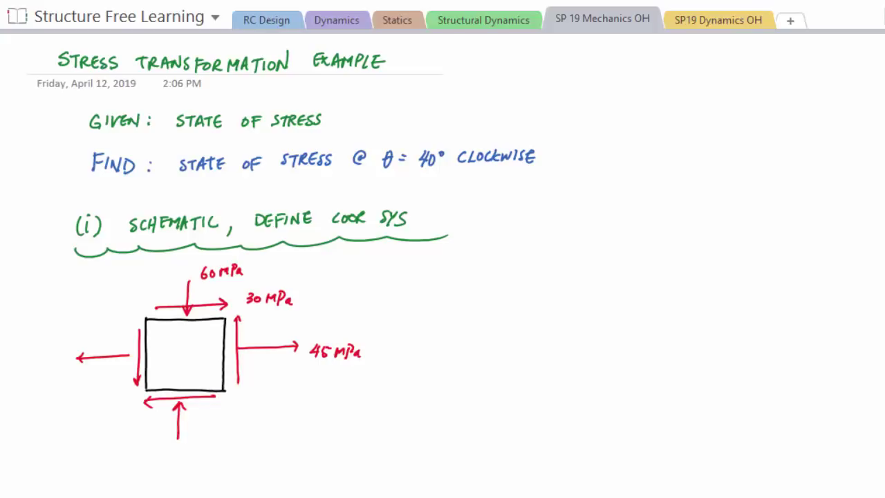
Mark the element's centre and draw the green horizontal axis labelled +x.
left_click(184, 349)
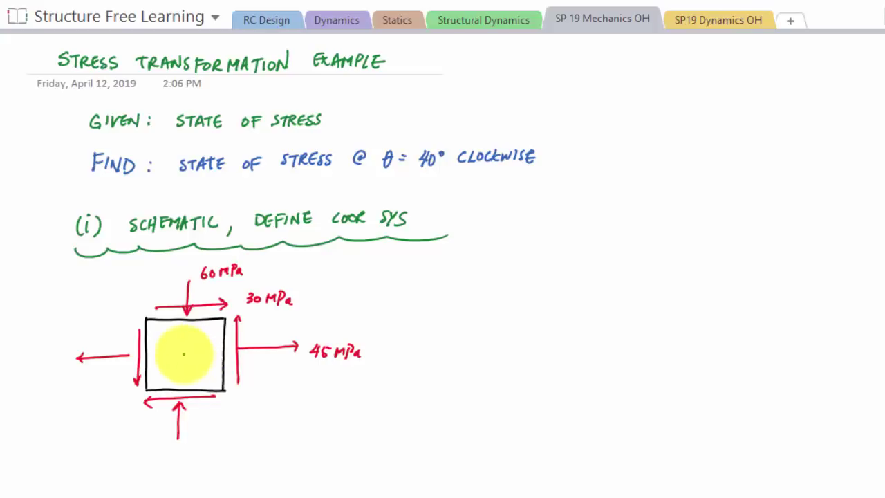
left_click(369, 348)
left_click(377, 348)
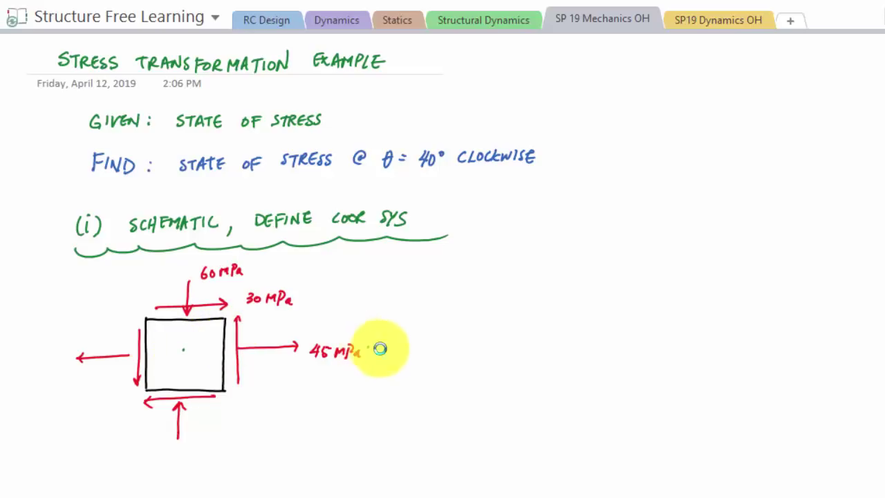
left_click(384, 348)
left_click(395, 347)
left_click_drag(395, 347, 448, 359)
left_click_drag(448, 349, 437, 360)
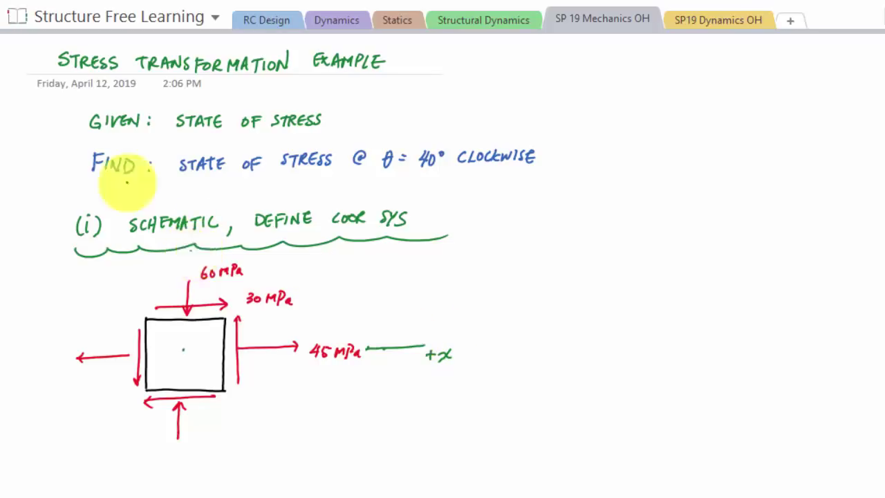
Label the vertical axis +y and append ', θ=0°' to the +x label.
left_click_drag(160, 260, 167, 260)
mouse_move(164, 256)
left_mouse_down()
mouse_move(164, 265)
mouse_move(174, 261)
left_mouse_up()
left_click_drag(178, 254, 172, 269)
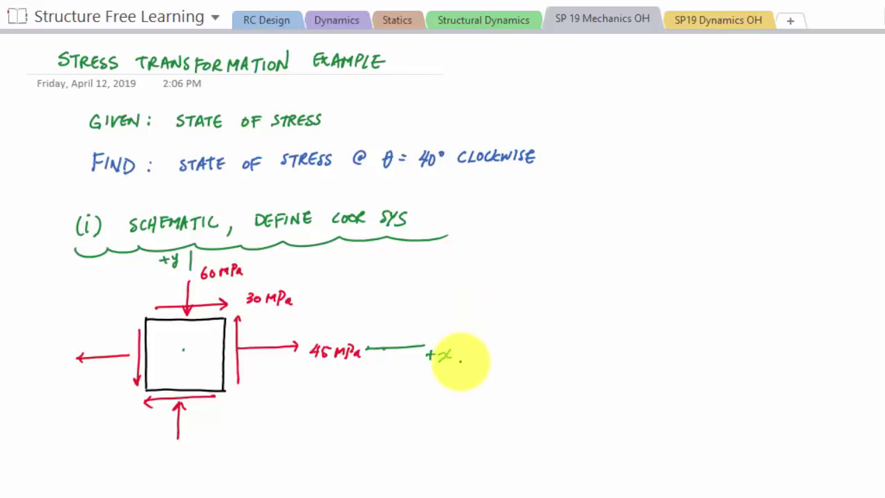
mouse_move(459, 357)
left_mouse_down()
mouse_move(455, 365)
mouse_move(498, 348)
left_mouse_up()
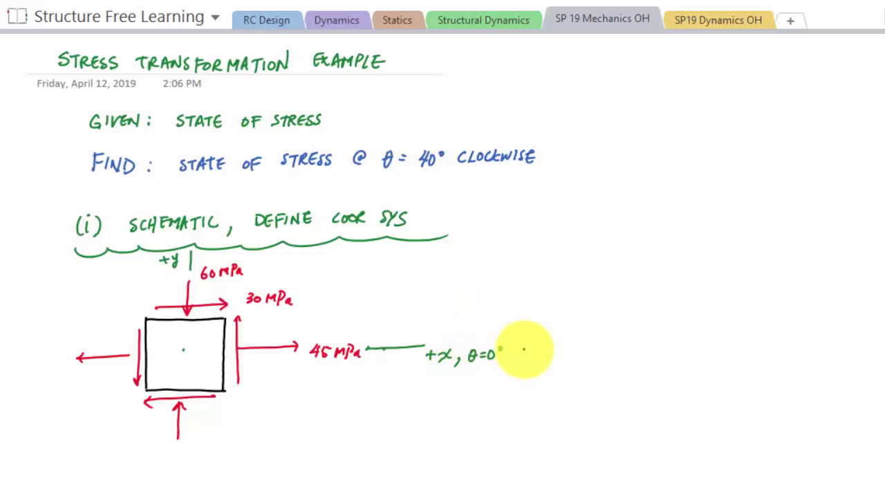